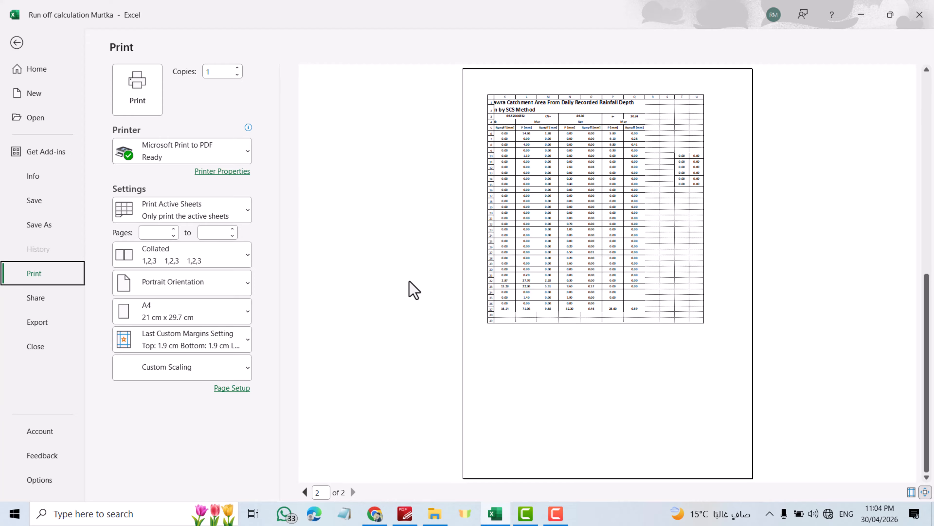
- Return to the worksheet and set the whole runoff table, including its title, as the print area
{"action": "left_click", "coordinate": [17, 43]}
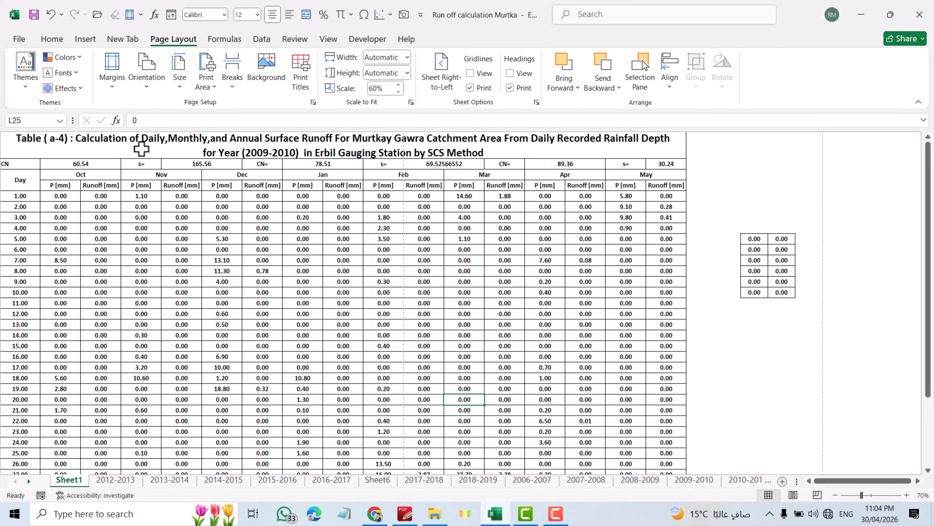
{"action": "left_click_drag", "start_coordinate": [11, 141], "coordinate": [273, 457]}
{"action": "scroll", "coordinate": [257, 368], "scroll_direction": "up", "scroll_amount": 3}
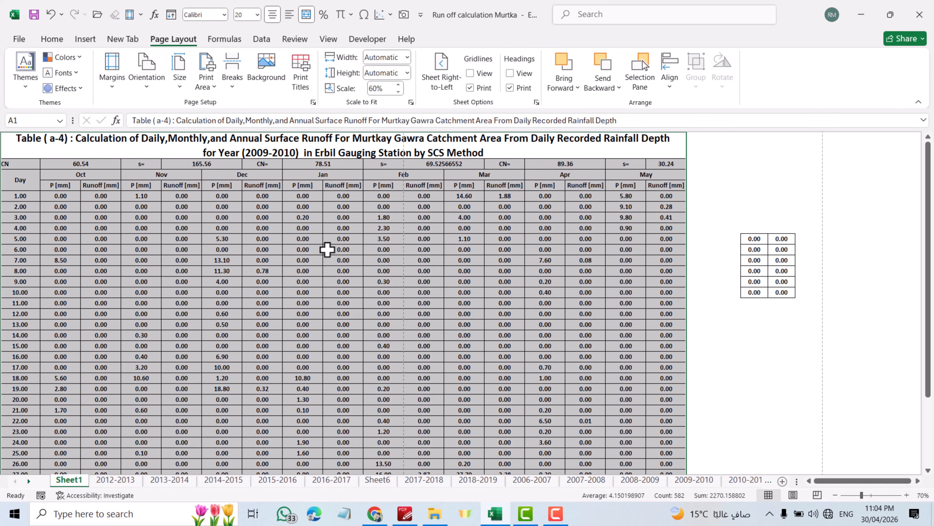
{"action": "scroll", "coordinate": [282, 328], "scroll_direction": "down", "scroll_amount": 6}
{"action": "scroll", "coordinate": [281, 350], "scroll_direction": "up", "scroll_amount": 5}
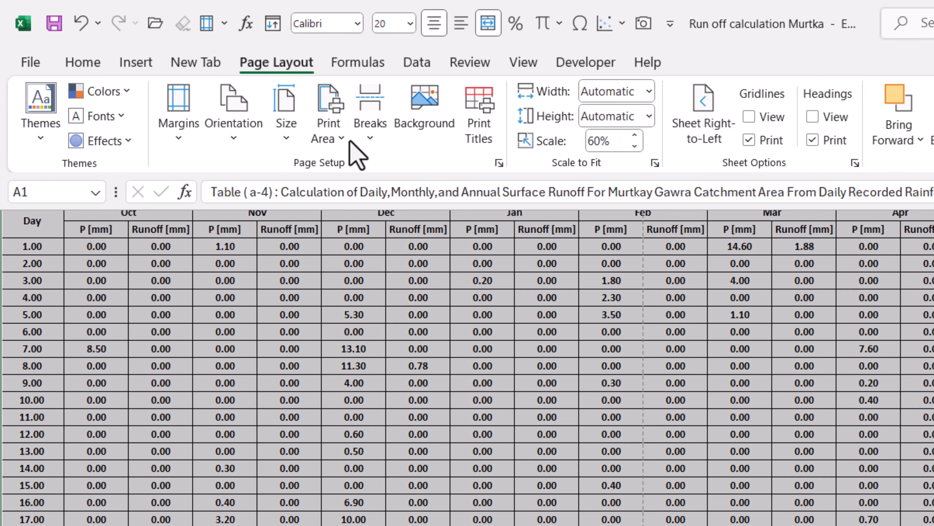
{"action": "left_click", "coordinate": [346, 137]}
{"action": "left_click", "coordinate": [360, 169]}
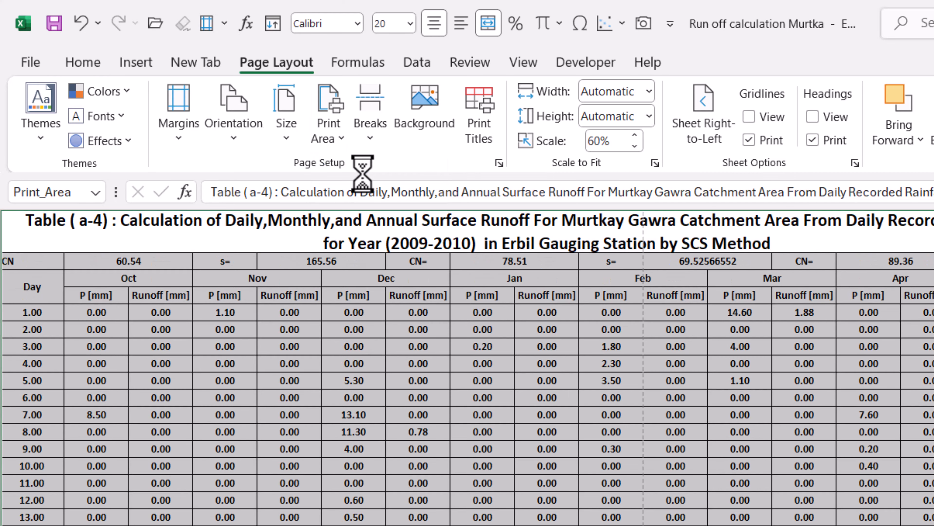
- Preview the printout and set it to portrait A4, fitted to 1 page wide by 1 tall
{"action": "left_click", "coordinate": [28, 61]}
{"action": "left_click", "coordinate": [51, 436]}
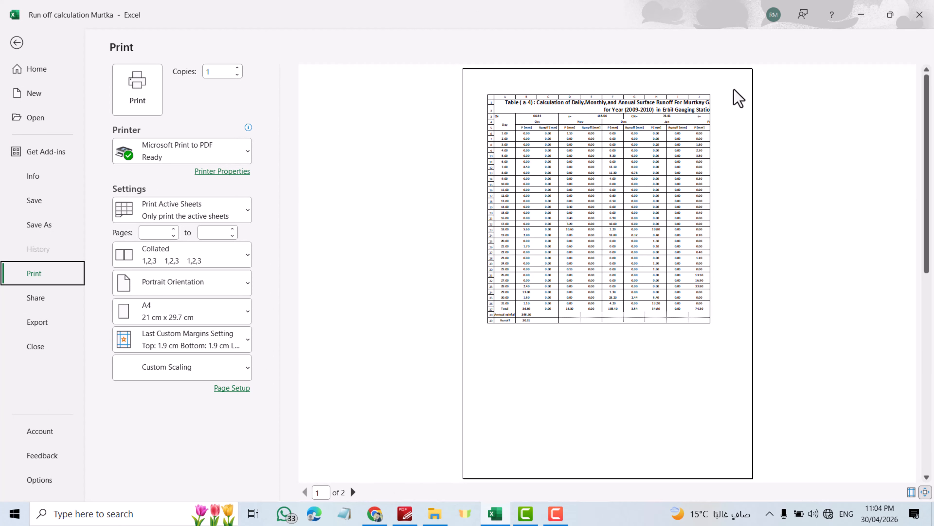
{"action": "scroll", "coordinate": [541, 164], "scroll_direction": "down", "scroll_amount": 1}
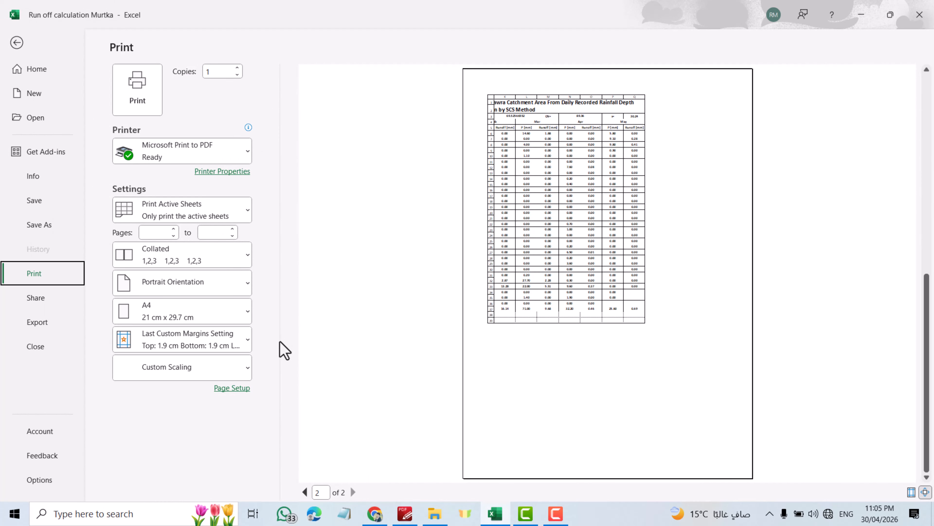
{"action": "left_click", "coordinate": [232, 390]}
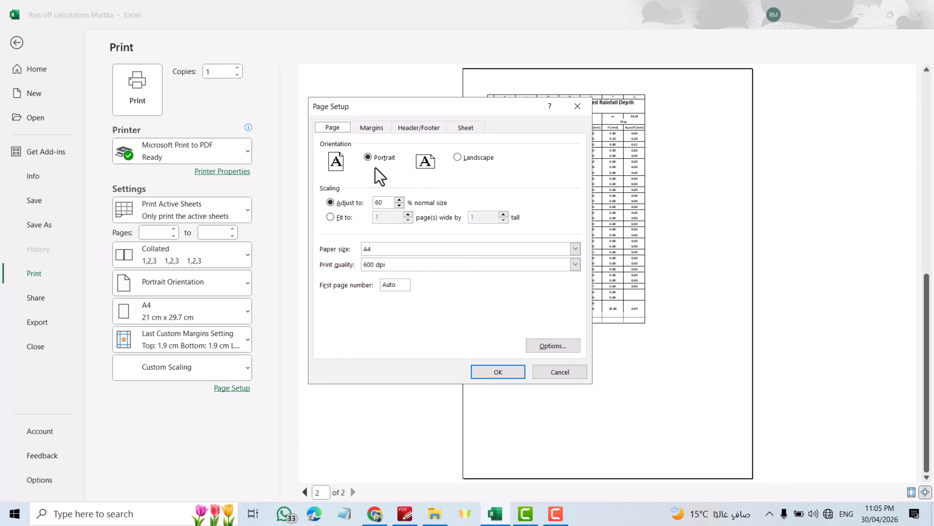
{"action": "left_click", "coordinate": [458, 157]}
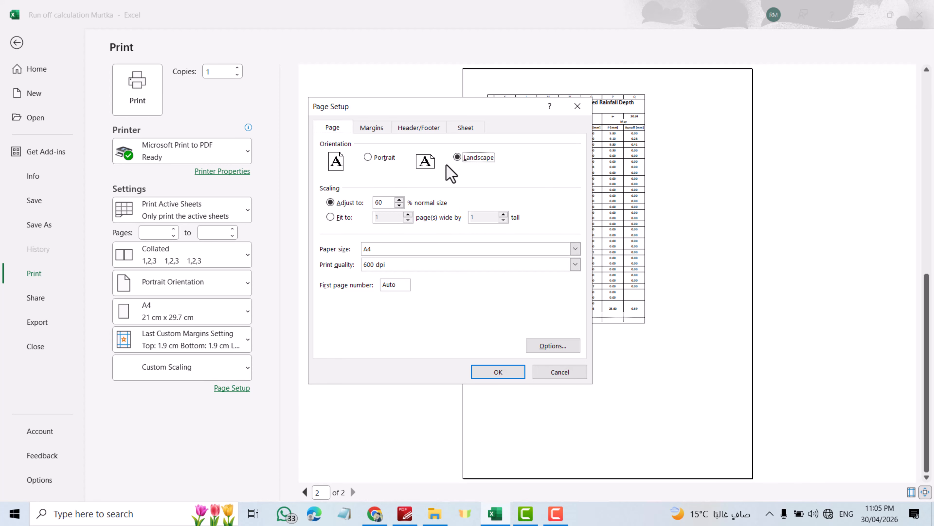
{"action": "left_click", "coordinate": [330, 217]}
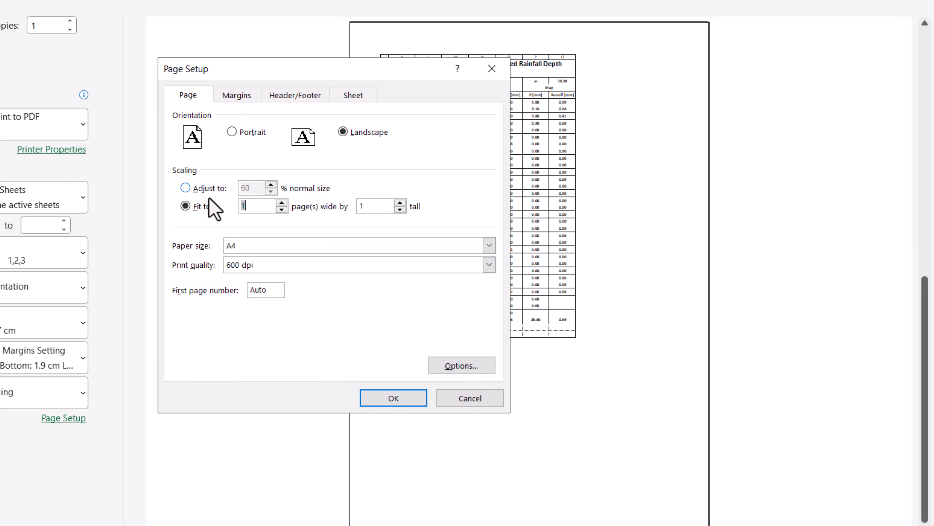
{"action": "left_click", "coordinate": [233, 132]}
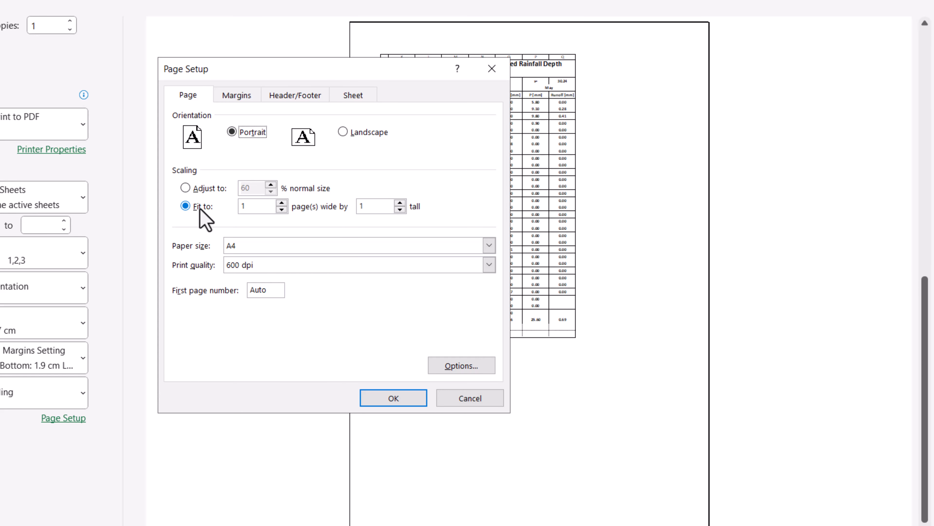
{"action": "left_click", "coordinate": [490, 245]}
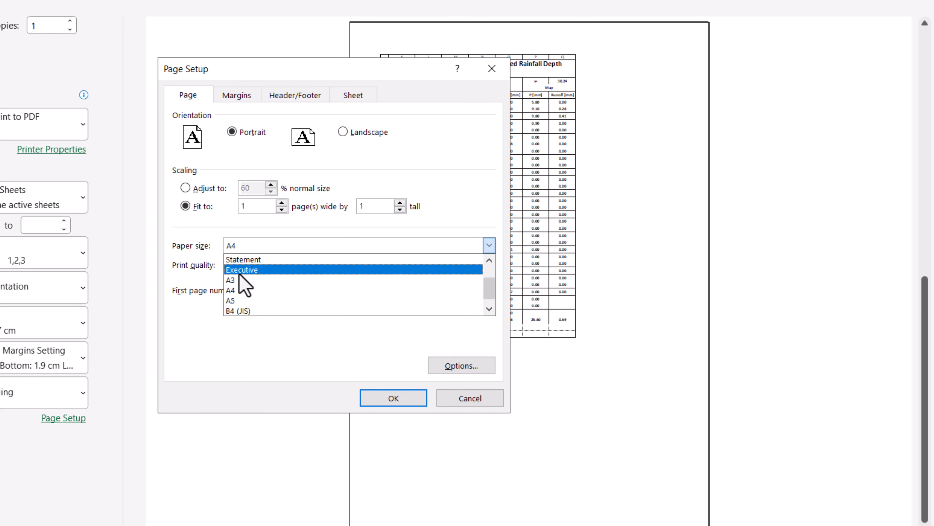
{"action": "left_click", "coordinate": [237, 290]}
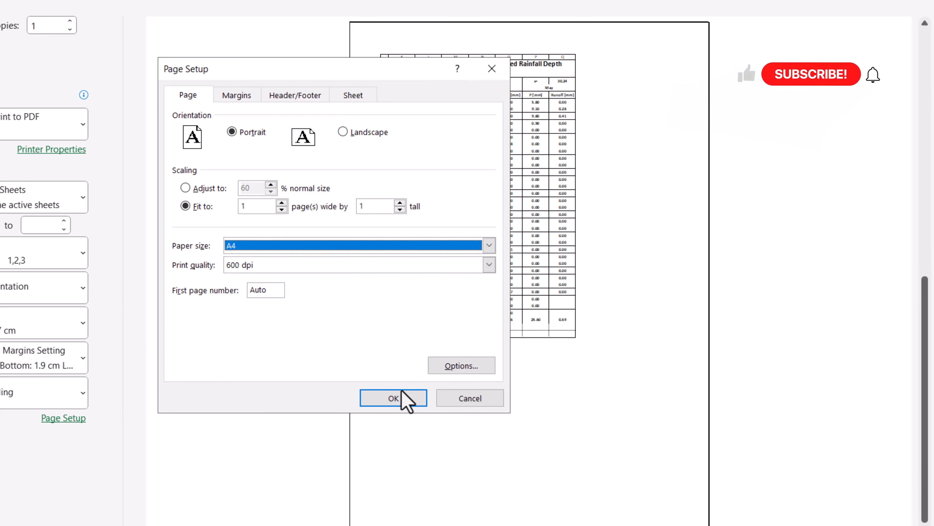
{"action": "left_click", "coordinate": [394, 398]}
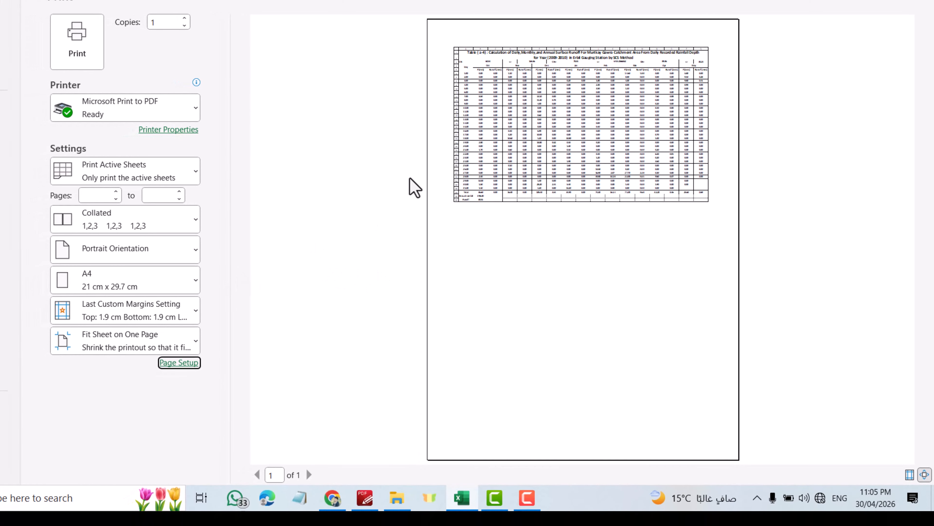
- Center the table horizontally and vertically on the printed page
{"action": "left_click", "coordinate": [181, 364]}
{"action": "left_click", "coordinate": [330, 84]}
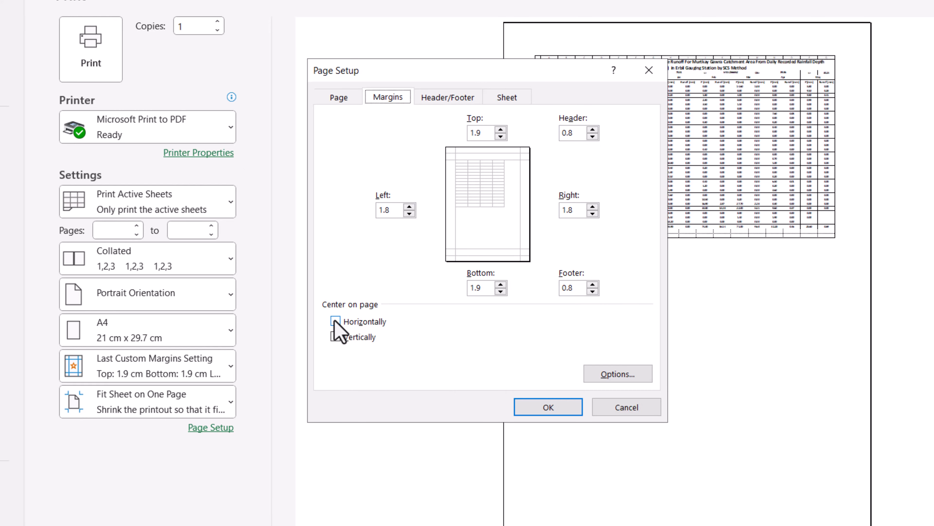
{"action": "left_click", "coordinate": [335, 321]}
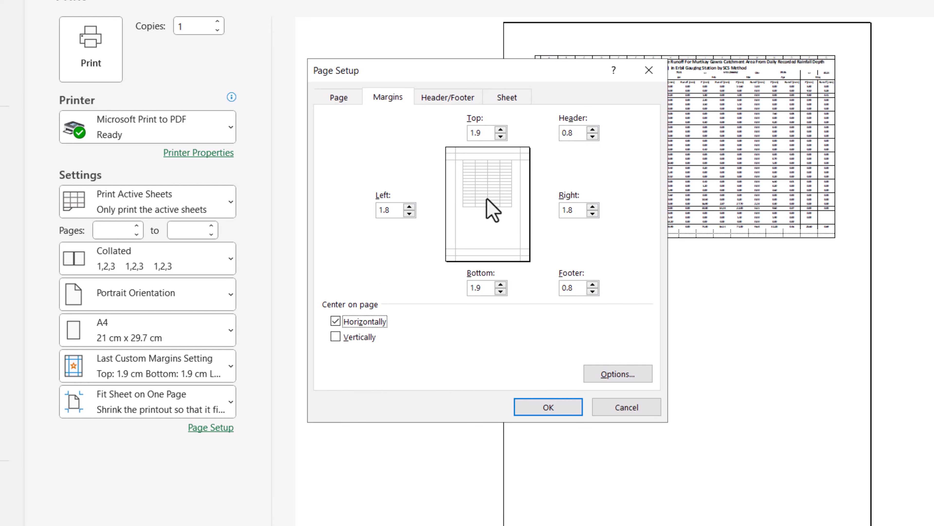
{"action": "left_click", "coordinate": [335, 337]}
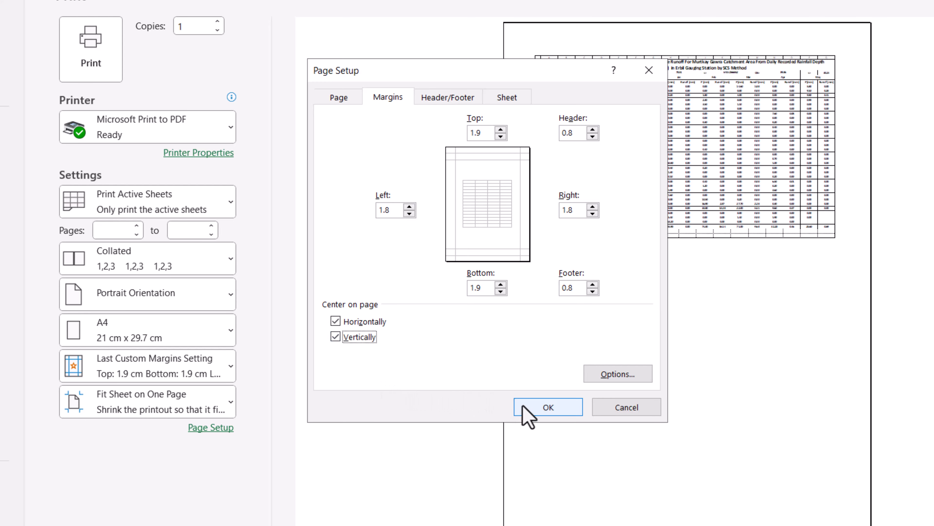
{"action": "left_click", "coordinate": [533, 409]}
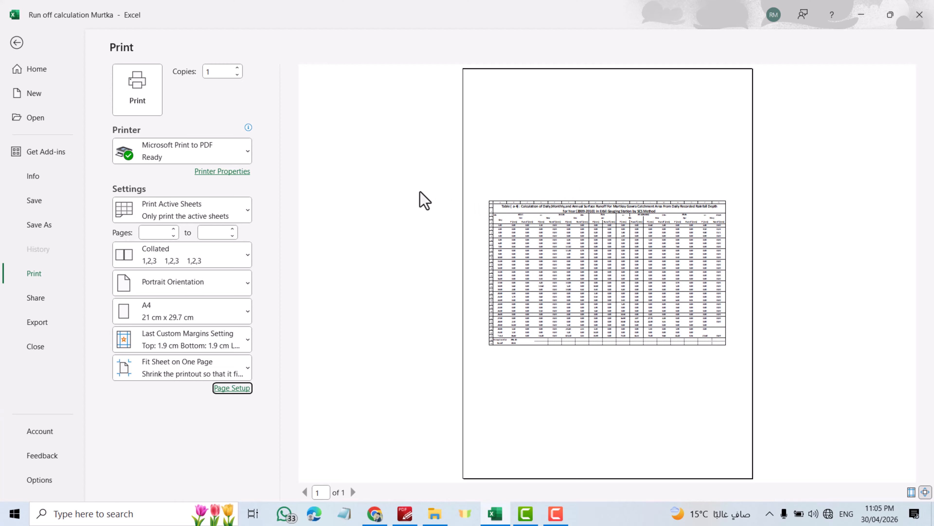
- Change the printout's page orientation to landscape
{"action": "left_click", "coordinate": [232, 388]}
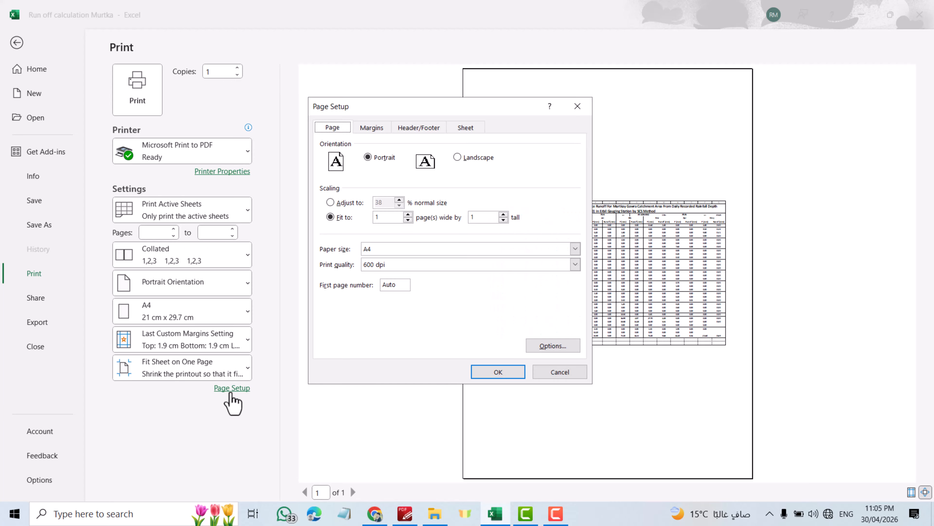
{"action": "left_click", "coordinate": [457, 157]}
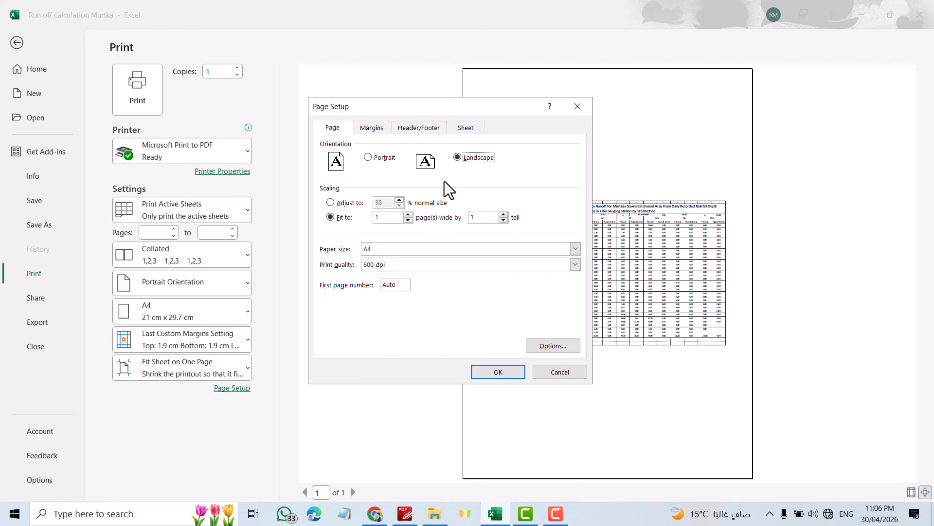
{"action": "left_click", "coordinate": [489, 373]}
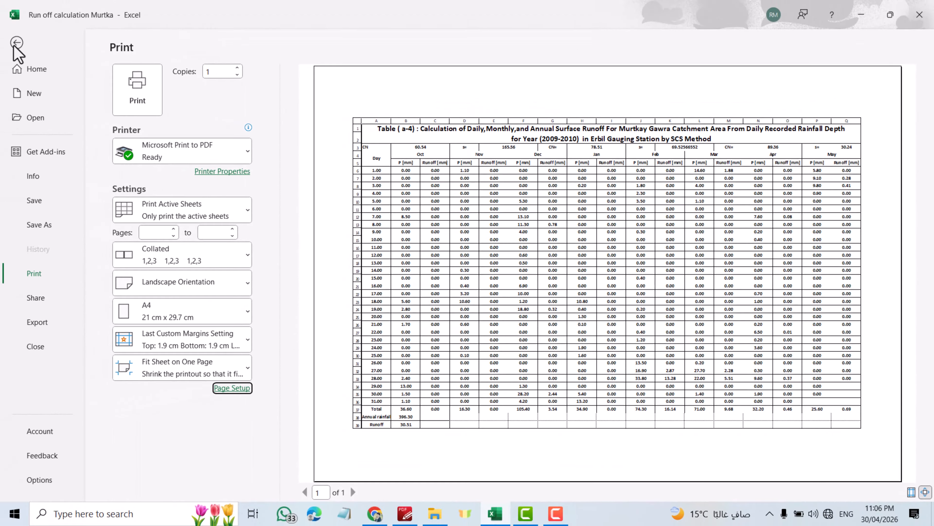
- Back in the worksheet, show gridlines and headings on screen and exclude both from printing
{"action": "left_click", "coordinate": [16, 45]}
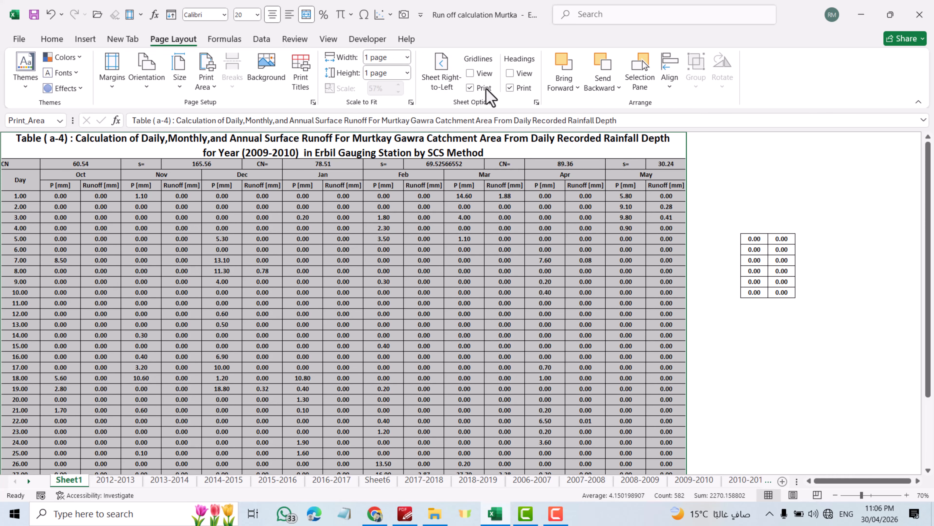
{"action": "left_click", "coordinate": [470, 73]}
{"action": "left_click", "coordinate": [509, 73]}
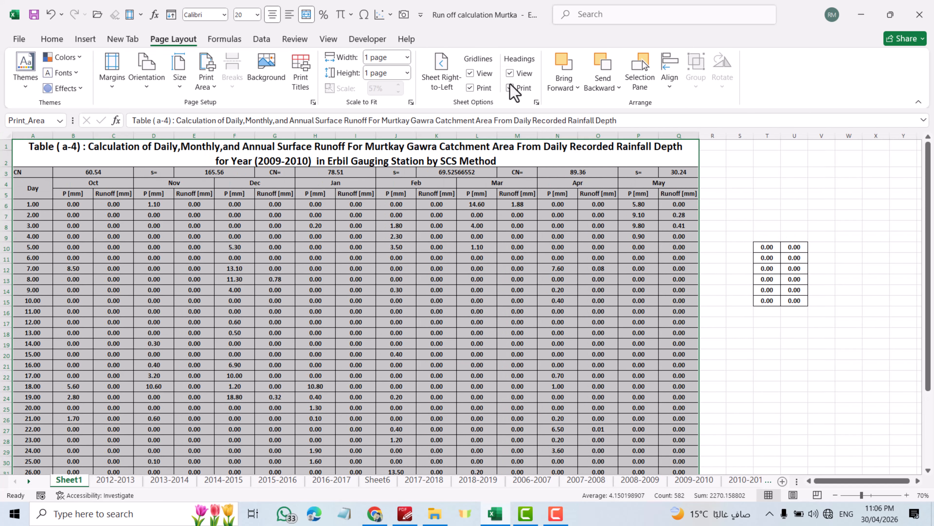
{"action": "left_click", "coordinate": [509, 88]}
{"action": "left_click", "coordinate": [470, 88]}
- Toggle the on-screen gridlines and headings off and back on, leaving both out of the printout
{"action": "left_click", "coordinate": [471, 73]}
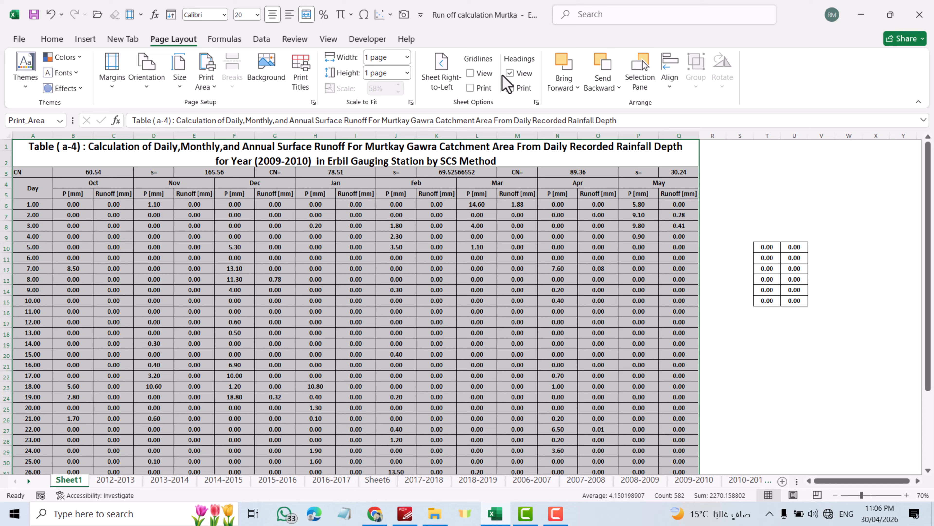
{"action": "left_click", "coordinate": [471, 74]}
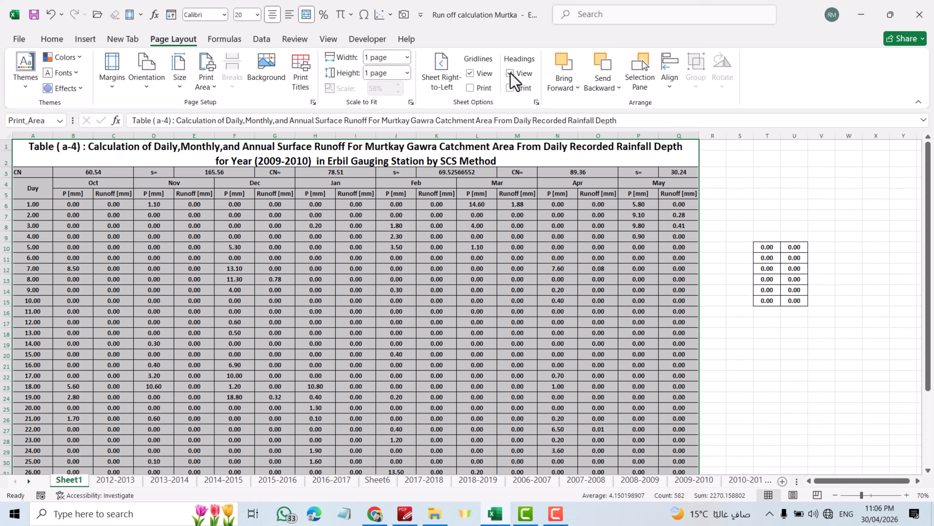
{"action": "left_click", "coordinate": [510, 88]}
{"action": "left_click", "coordinate": [510, 88]}
{"action": "left_click", "coordinate": [510, 74]}
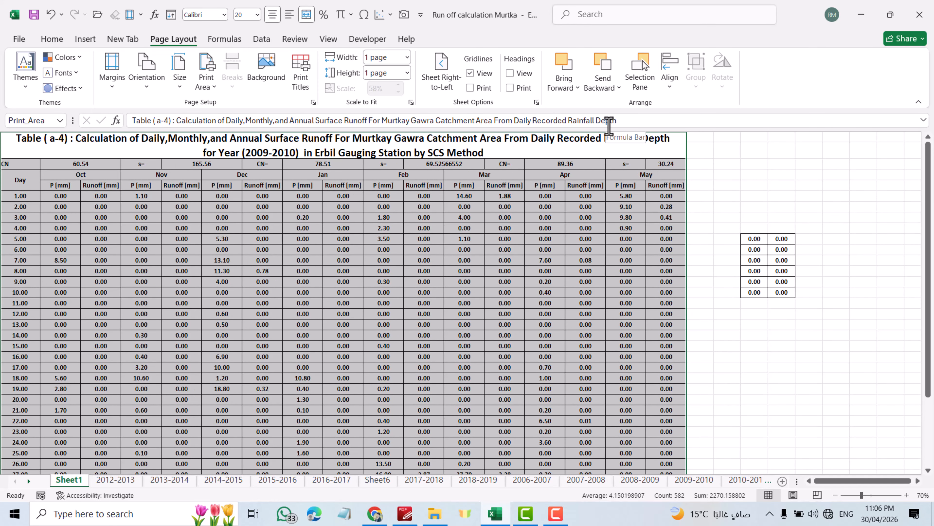
{"action": "left_click", "coordinate": [510, 73]}
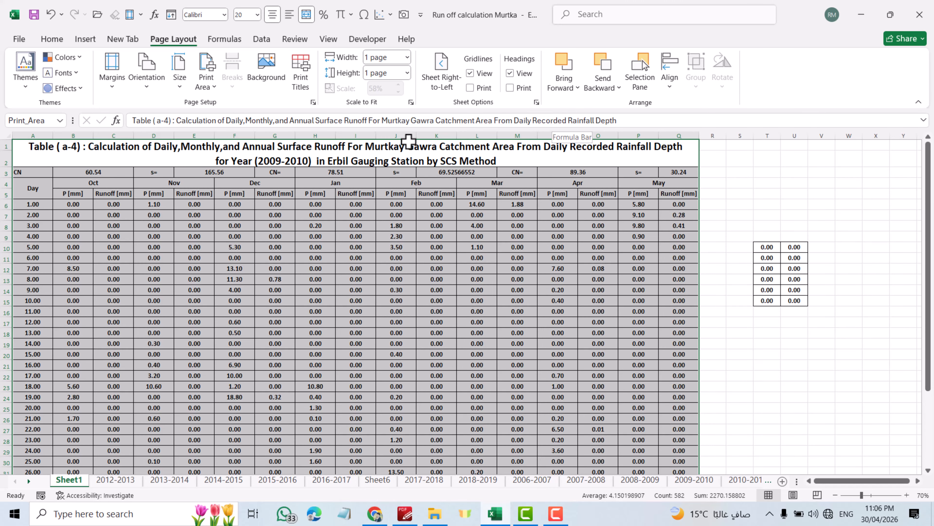
- Open the print preview and turn off vertical centering on the page, keeping horizontal centering
{"action": "left_click", "coordinate": [20, 39]}
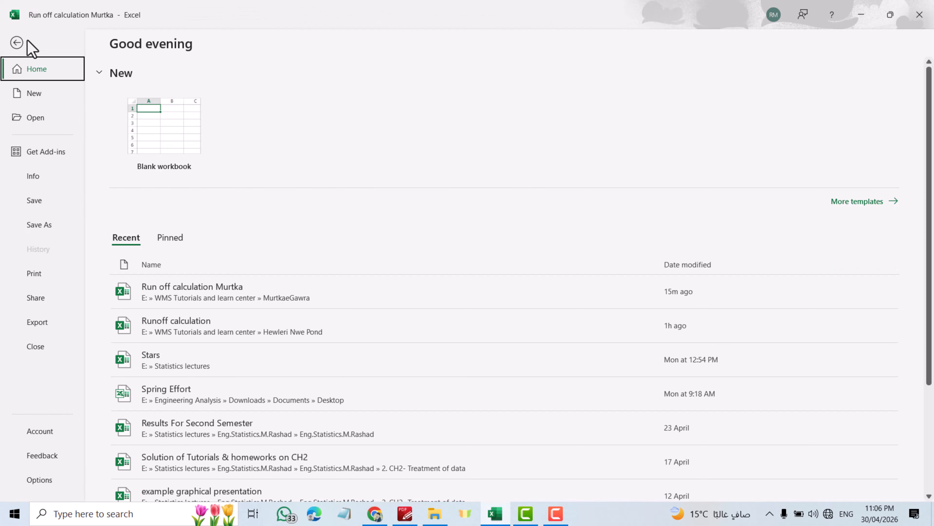
{"action": "left_click", "coordinate": [34, 274]}
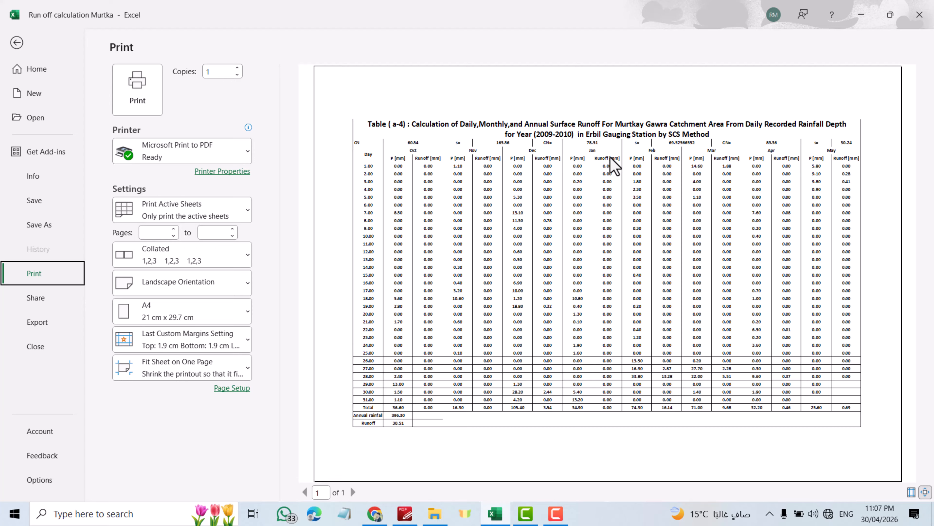
{"action": "left_click", "coordinate": [232, 387]}
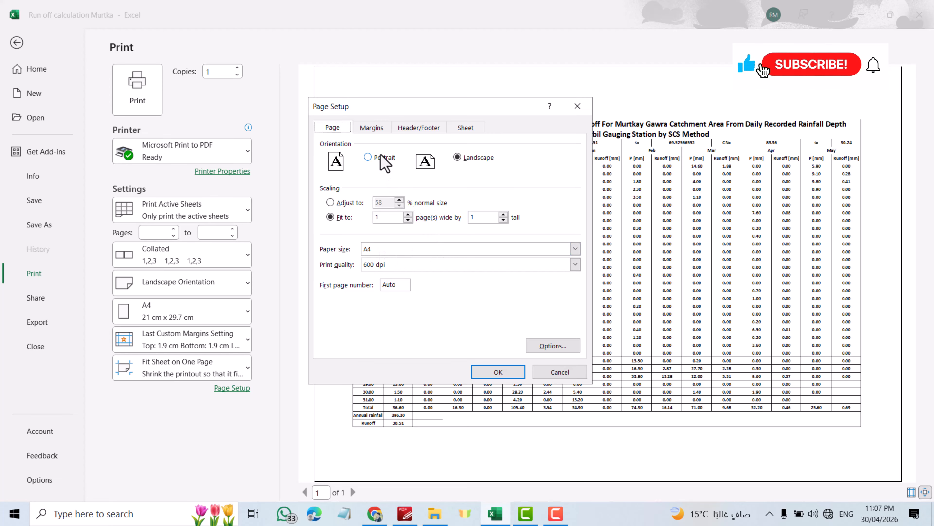
{"action": "left_click", "coordinate": [372, 127]}
{"action": "left_click", "coordinate": [330, 304]}
{"action": "left_click", "coordinate": [330, 316]}
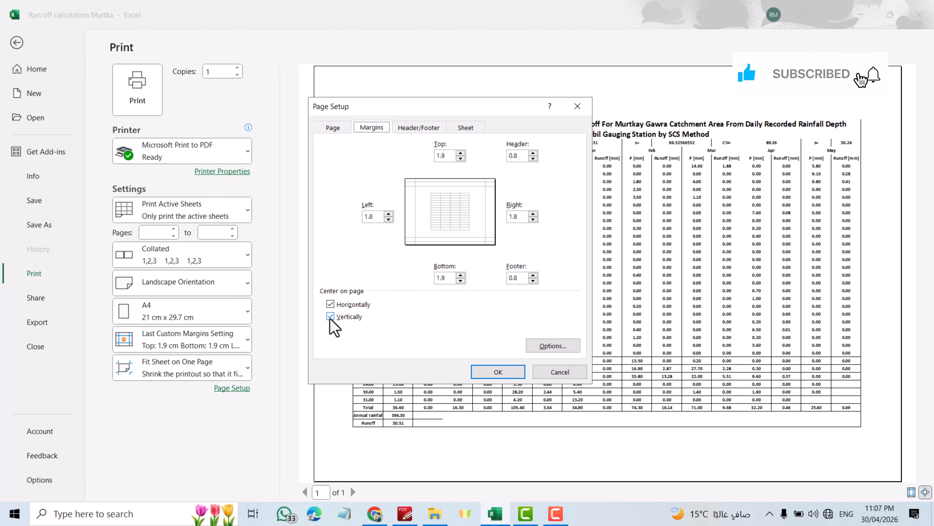
{"action": "left_click", "coordinate": [330, 317]}
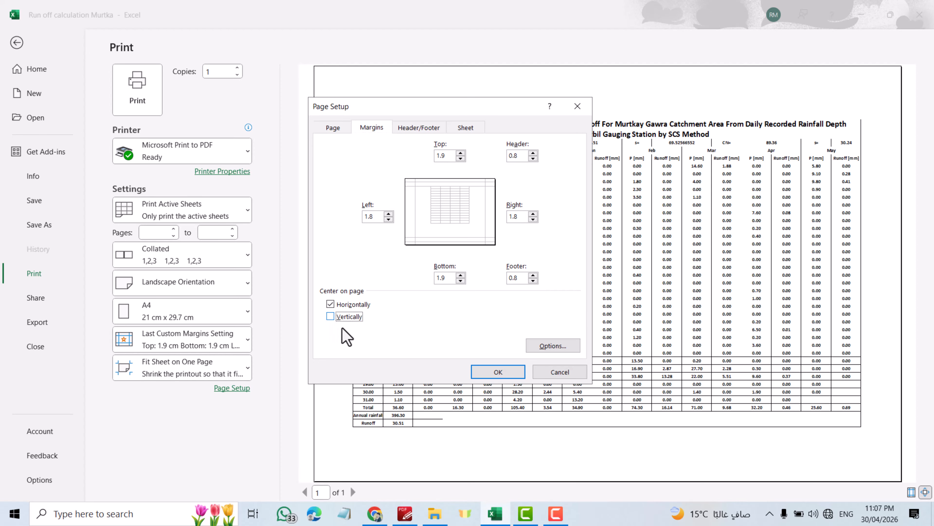
{"action": "left_click", "coordinate": [483, 373]}
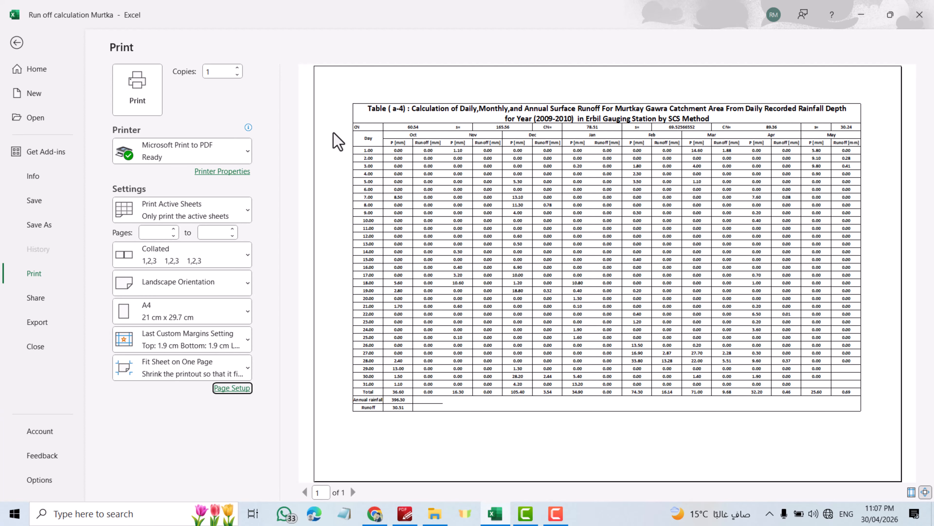
- Turn vertical centering on the page back on in the page setup, keeping horizontal centering
{"action": "left_click", "coordinate": [239, 387]}
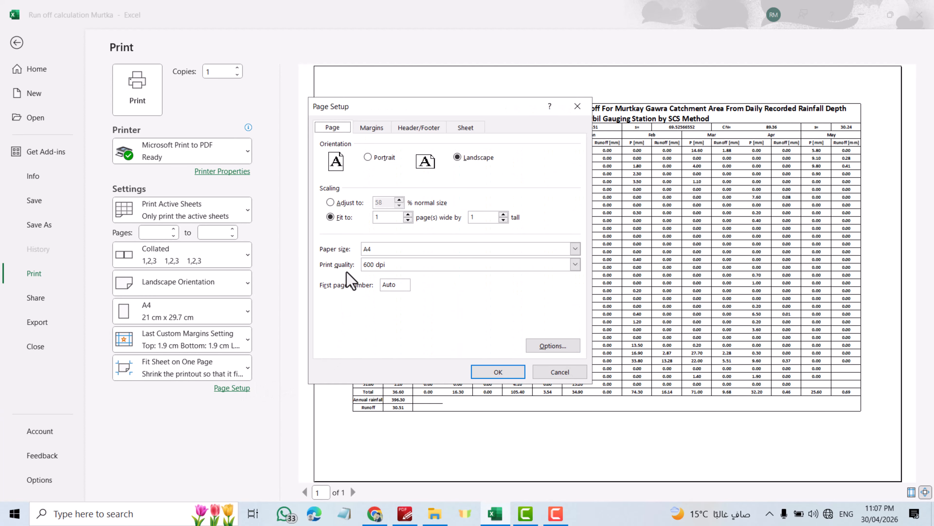
{"action": "left_click", "coordinate": [372, 127]}
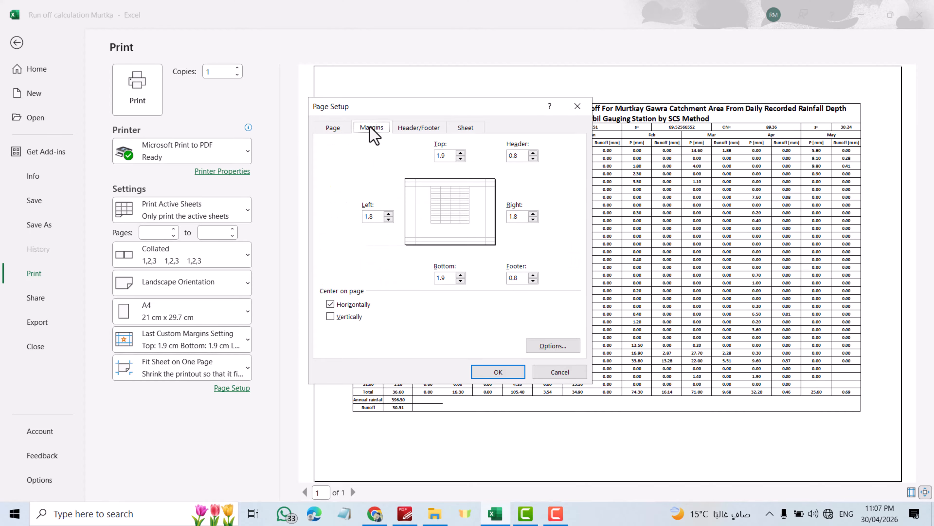
{"action": "left_click", "coordinate": [330, 316]}
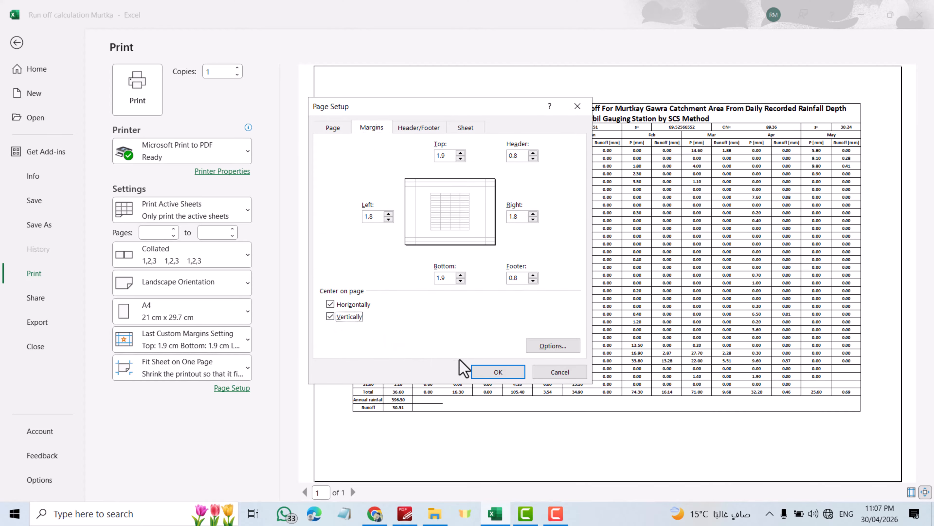
{"action": "left_click", "coordinate": [498, 372]}
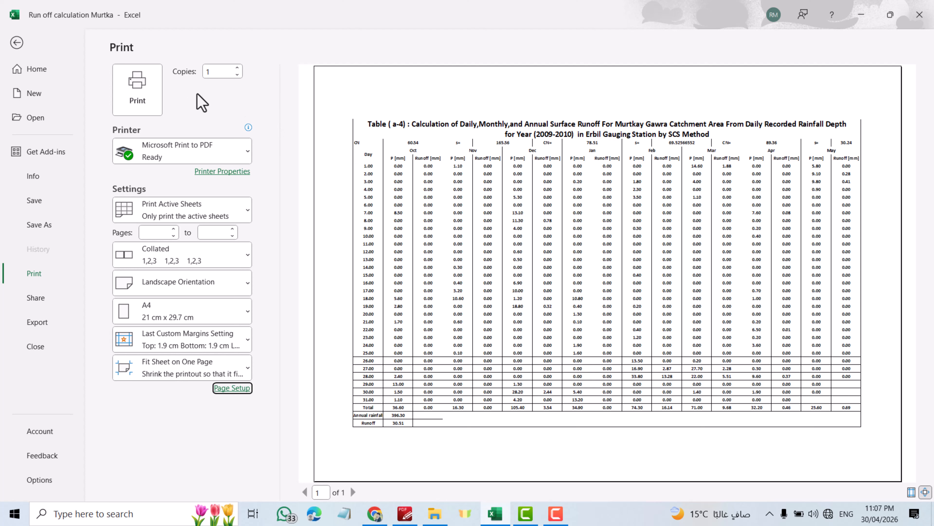
- Print the sheet with Microsoft Print to PDF and save the output on the Desktop as Print 2
{"action": "left_click", "coordinate": [138, 104]}
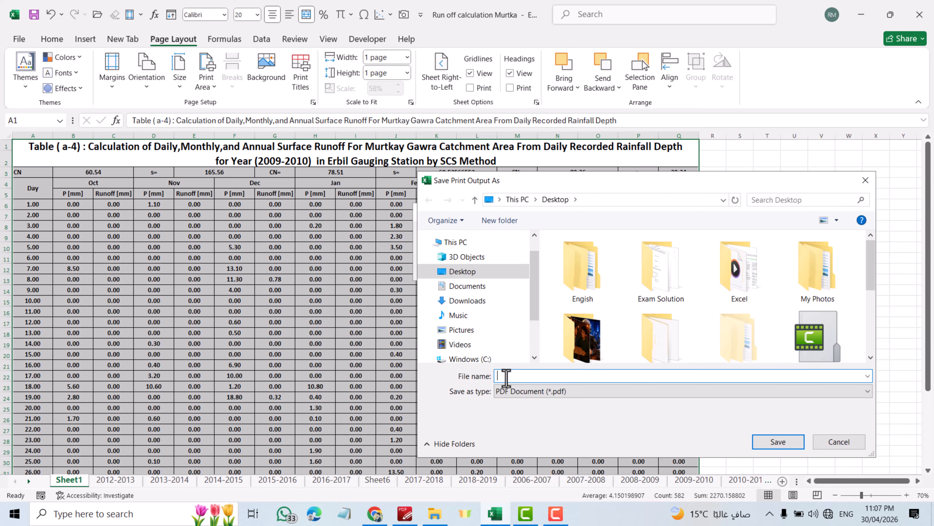
{"action": "type", "text": "Print "}
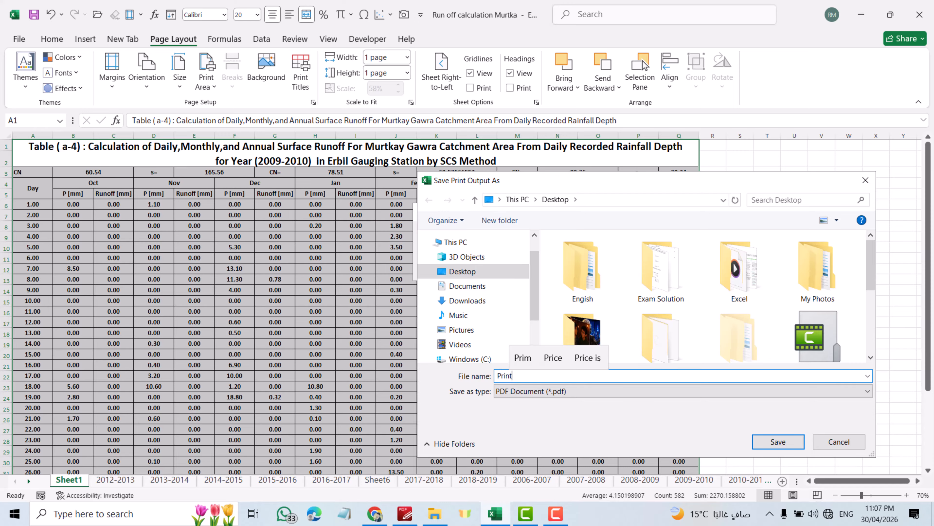
{"action": "type", "text": "@"}
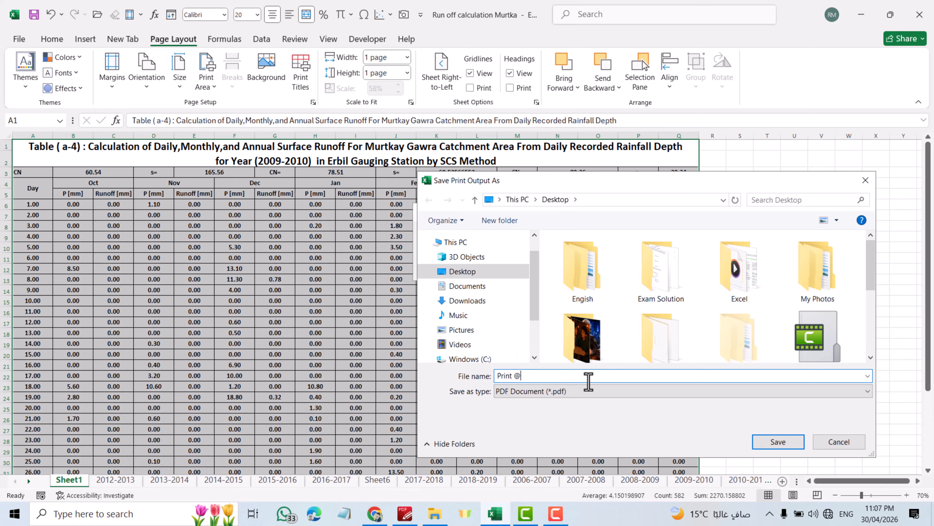
{"action": "key", "text": "BackSpace"}
{"action": "type", "text": "2"}
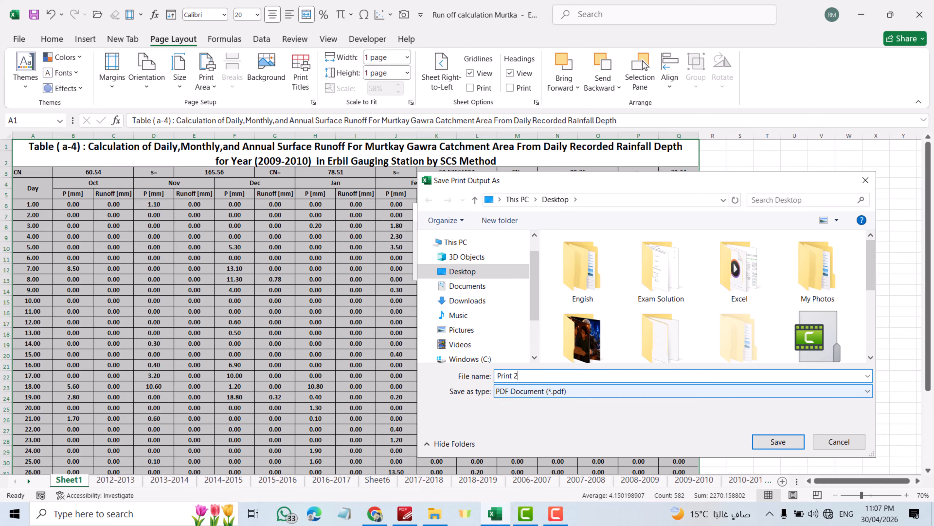
{"action": "left_click", "coordinate": [538, 396]}
{"action": "left_click", "coordinate": [543, 403]}
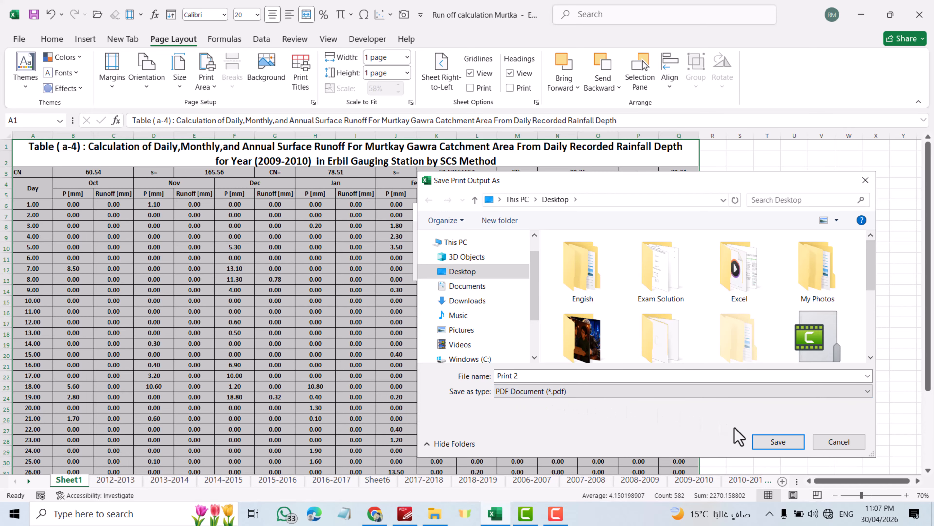
{"action": "left_click", "coordinate": [776, 443]}
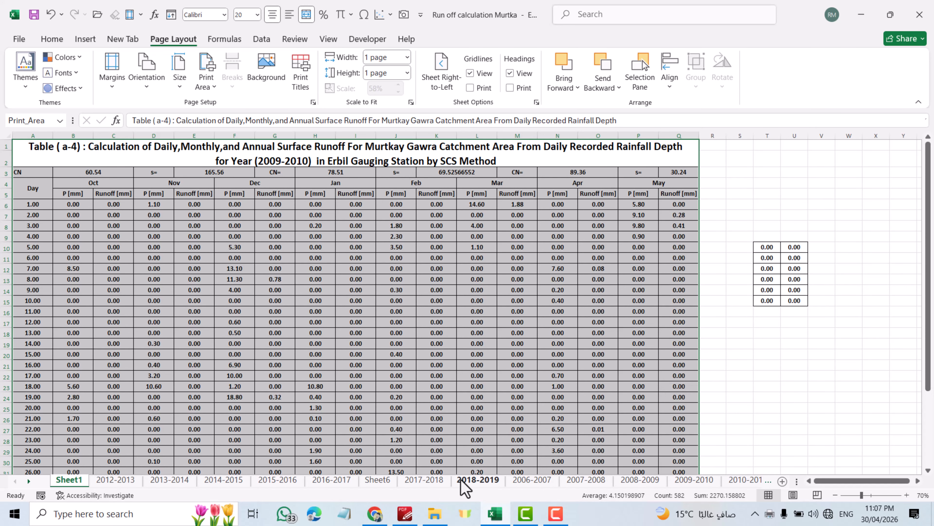
- Switch to File Explorer, open Print 2 from the Desktop and examine the printed table from title to totals
{"action": "left_click", "coordinate": [434, 514]}
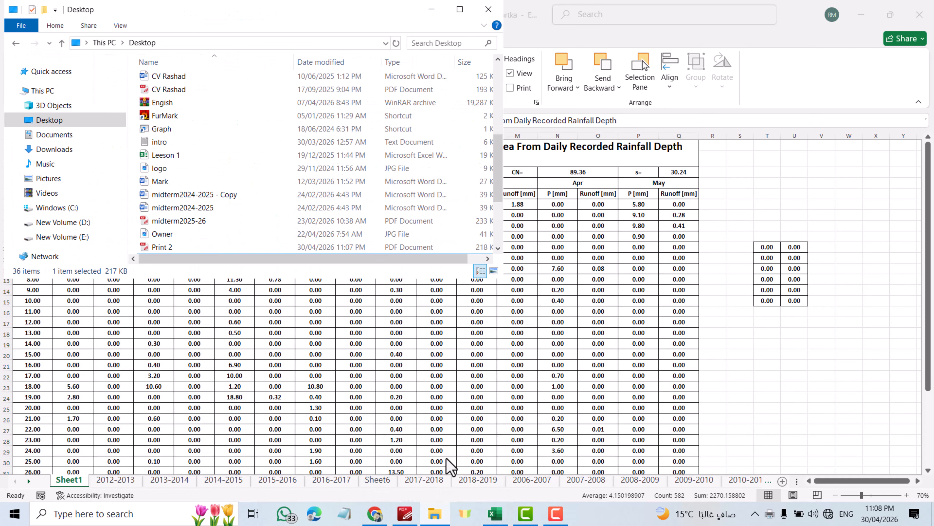
{"action": "left_click", "coordinate": [34, 125]}
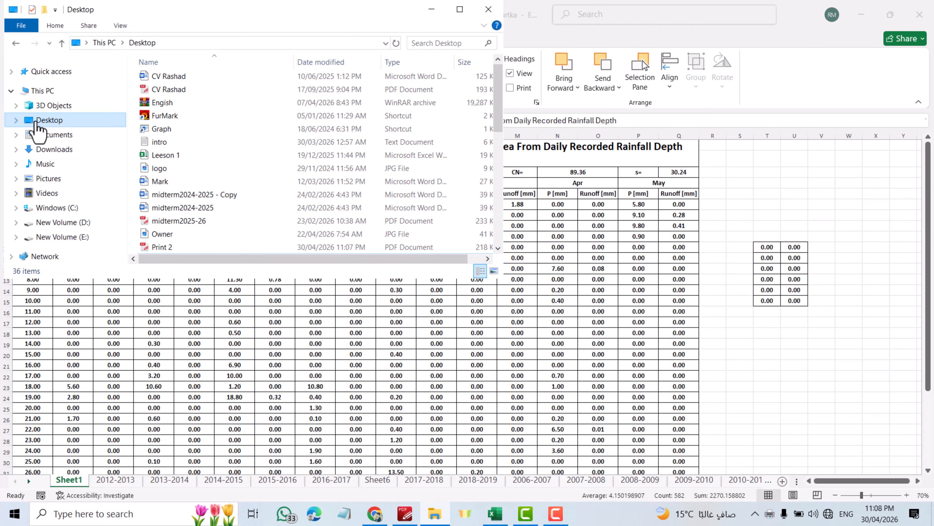
{"action": "left_click_drag", "start_coordinate": [500, 81], "coordinate": [489, 178]}
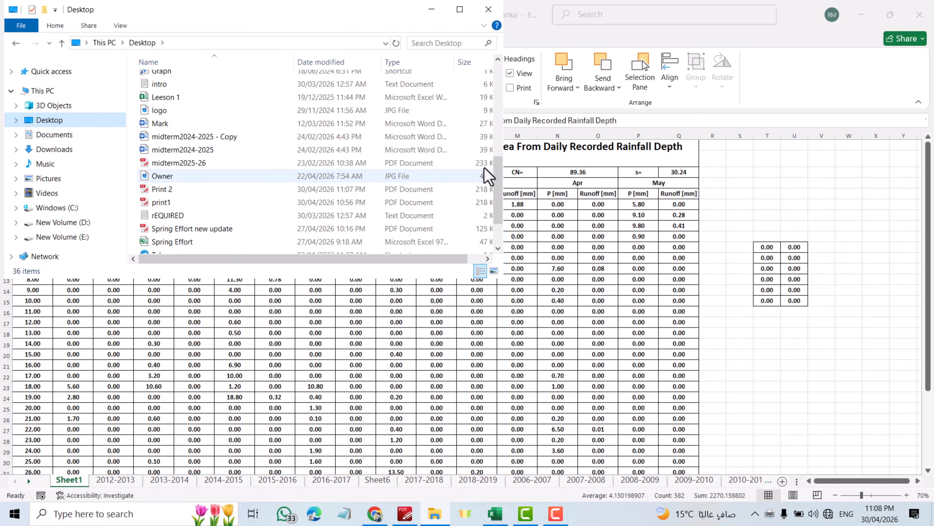
{"action": "left_click", "coordinate": [159, 189]}
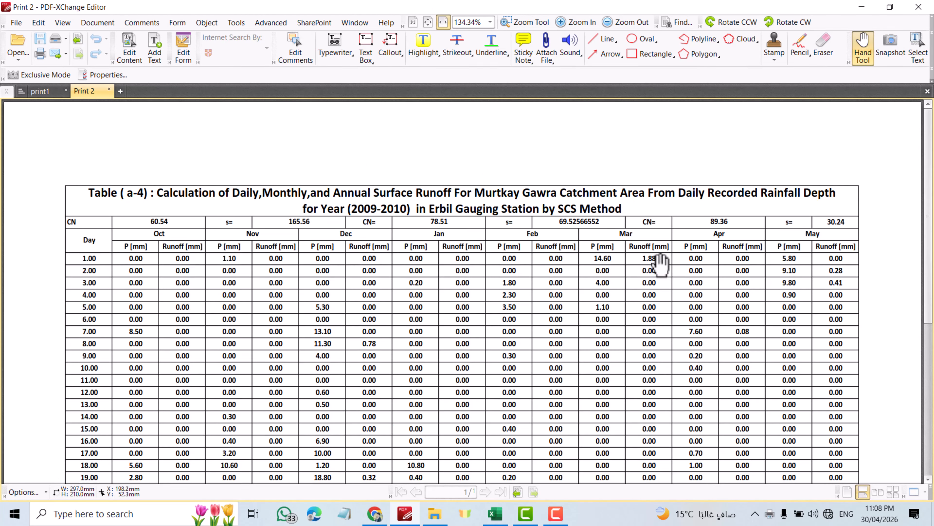
{"action": "scroll", "coordinate": [404, 254], "scroll_direction": "down", "scroll_amount": 7}
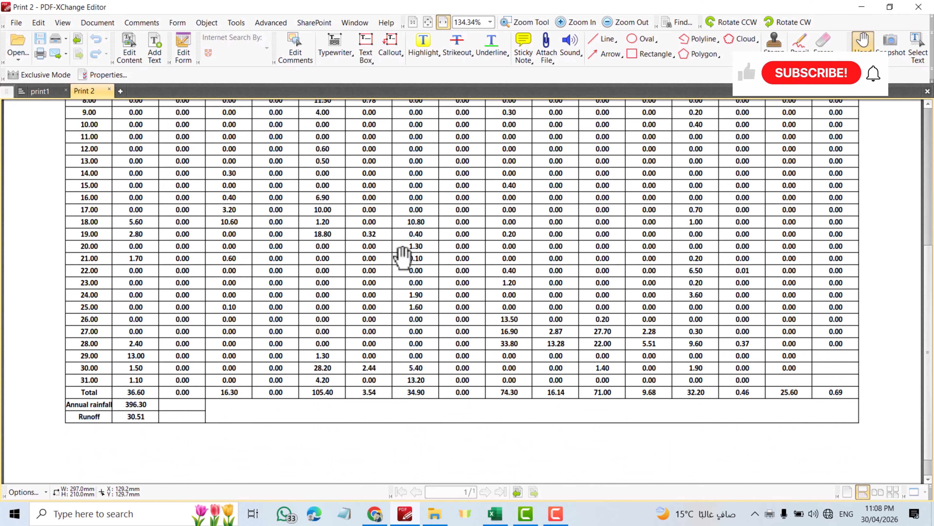
{"action": "scroll", "coordinate": [518, 271], "scroll_direction": "up", "scroll_amount": 6}
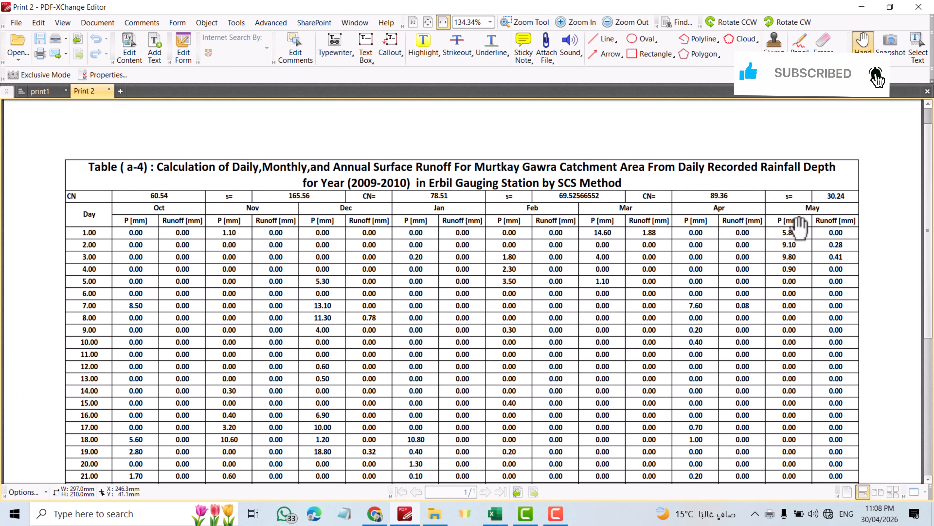
{"action": "scroll", "coordinate": [369, 239], "scroll_direction": "down", "scroll_amount": 5}
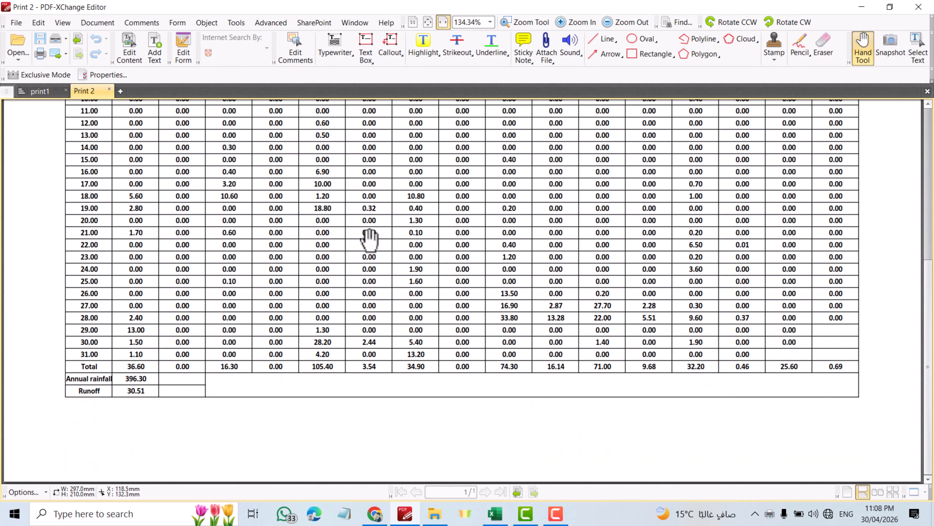
{"action": "scroll", "coordinate": [368, 258], "scroll_direction": "up", "scroll_amount": 5}
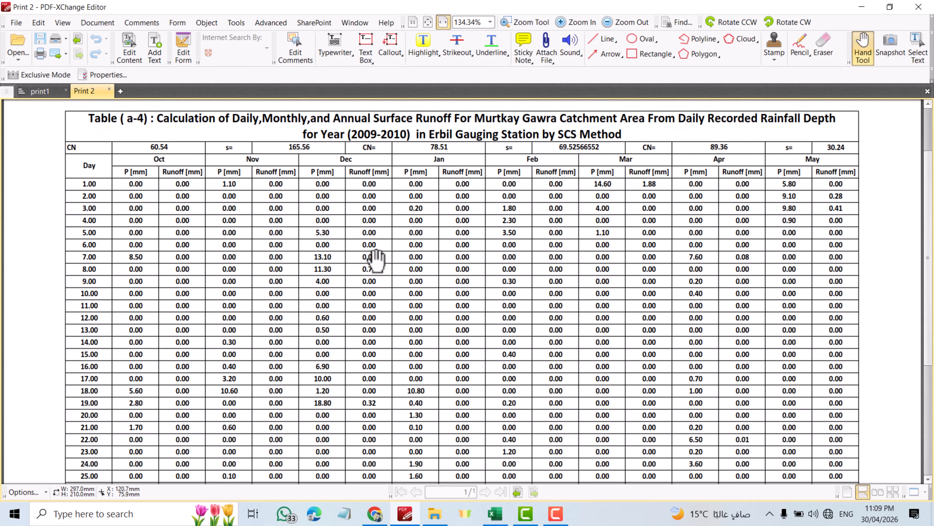